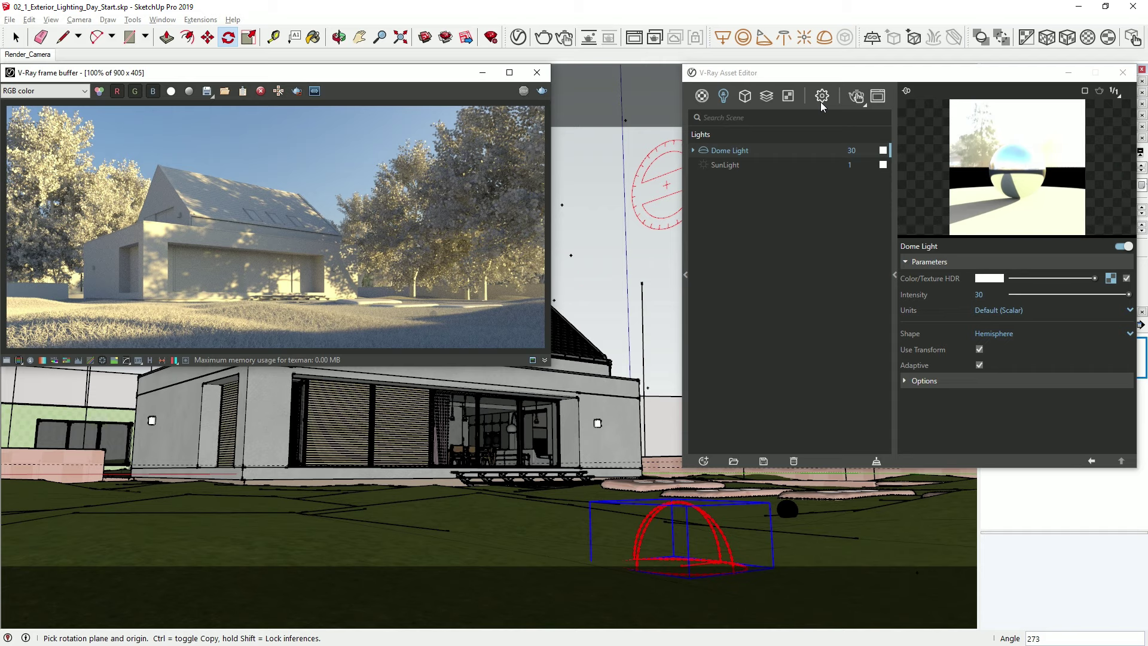
Enable Material Override and Interactive mode in the render settings, and start an interactive render
click(822, 96)
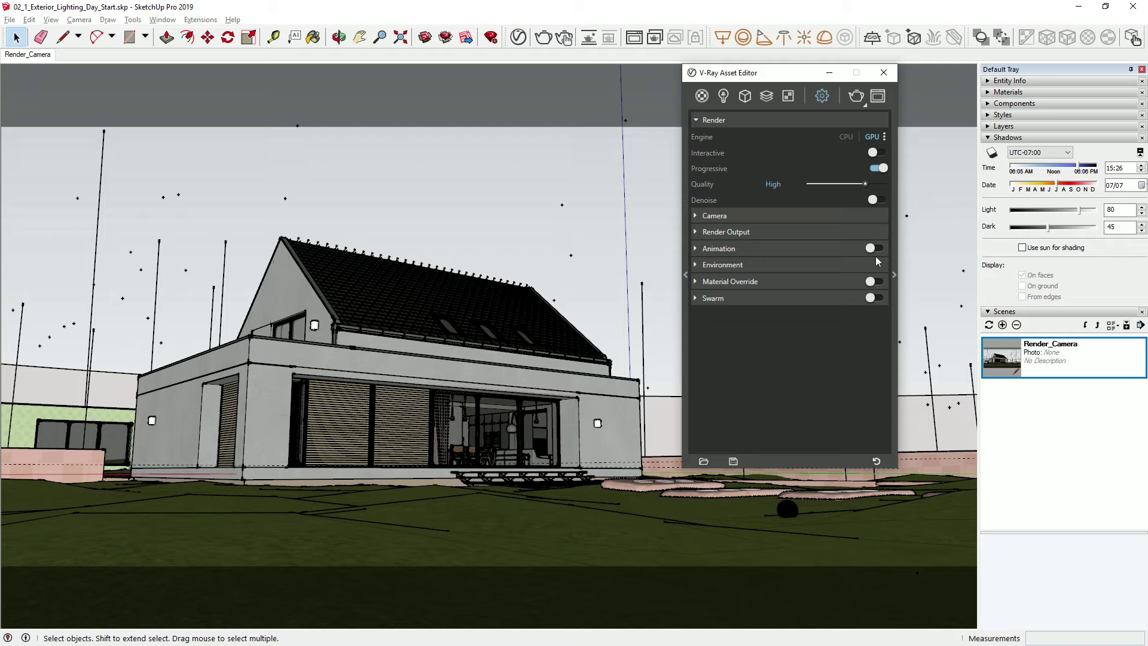
click(871, 281)
click(859, 279)
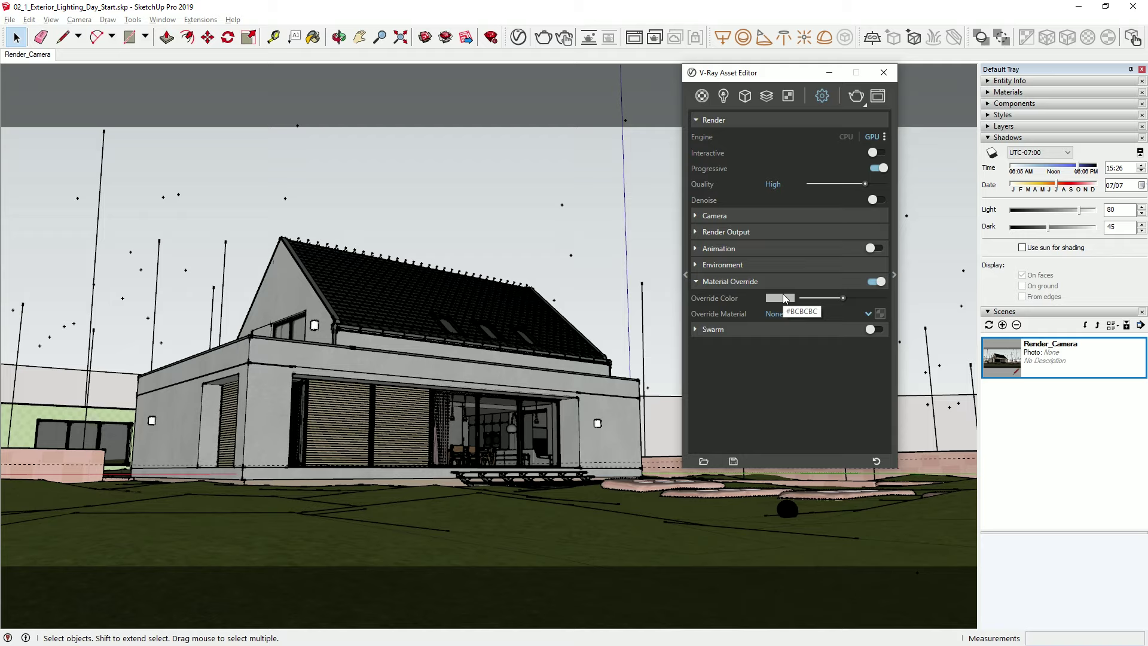
click(876, 153)
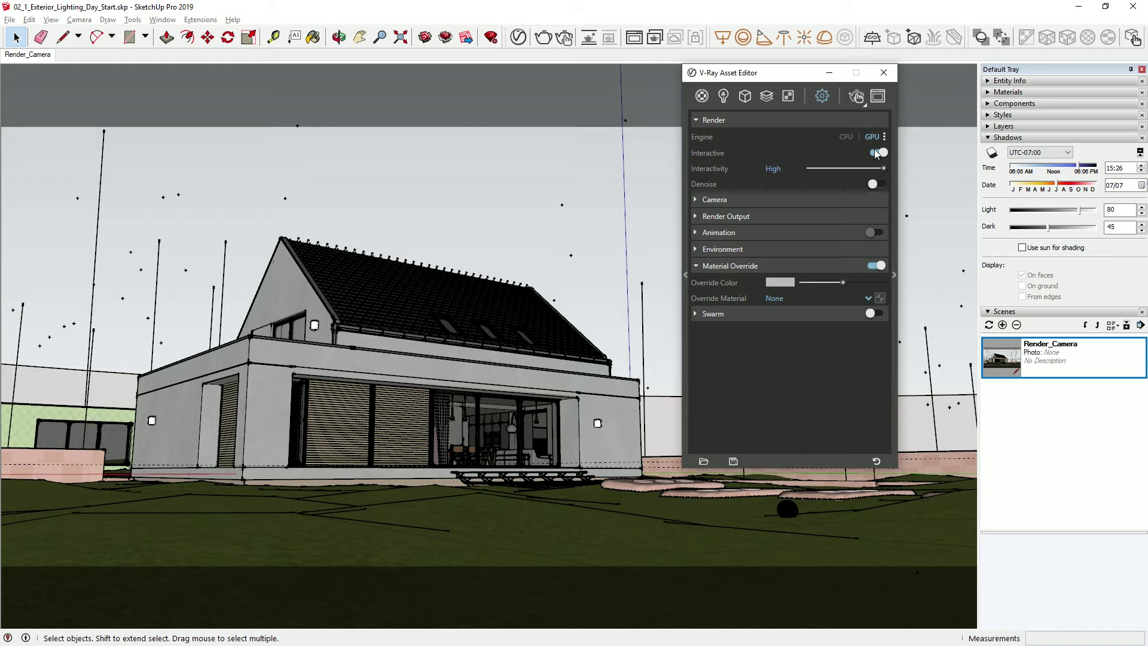
click(857, 97)
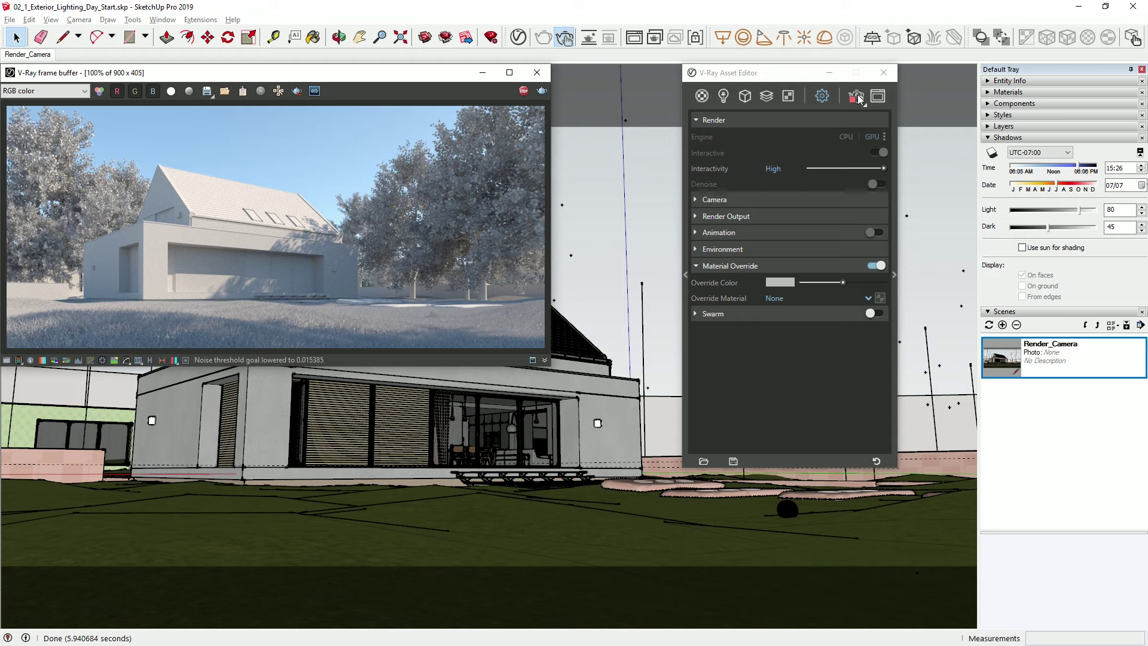
Open the SunLight parameters and restrict rendering to a region covering about the right half of the image
click(725, 96)
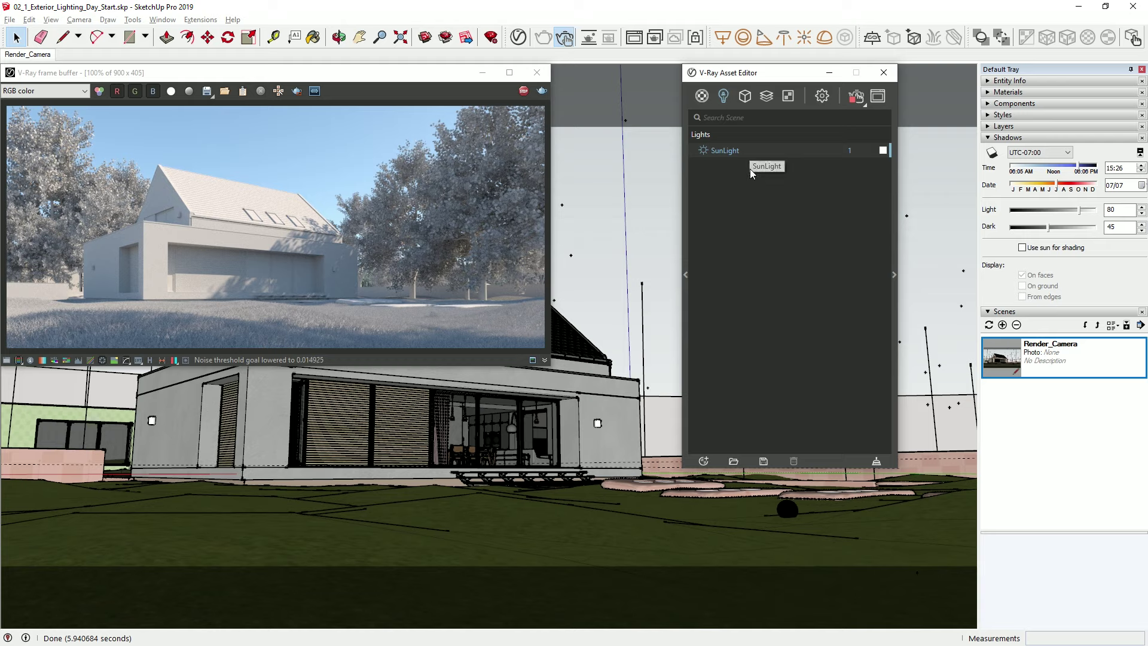
click(894, 275)
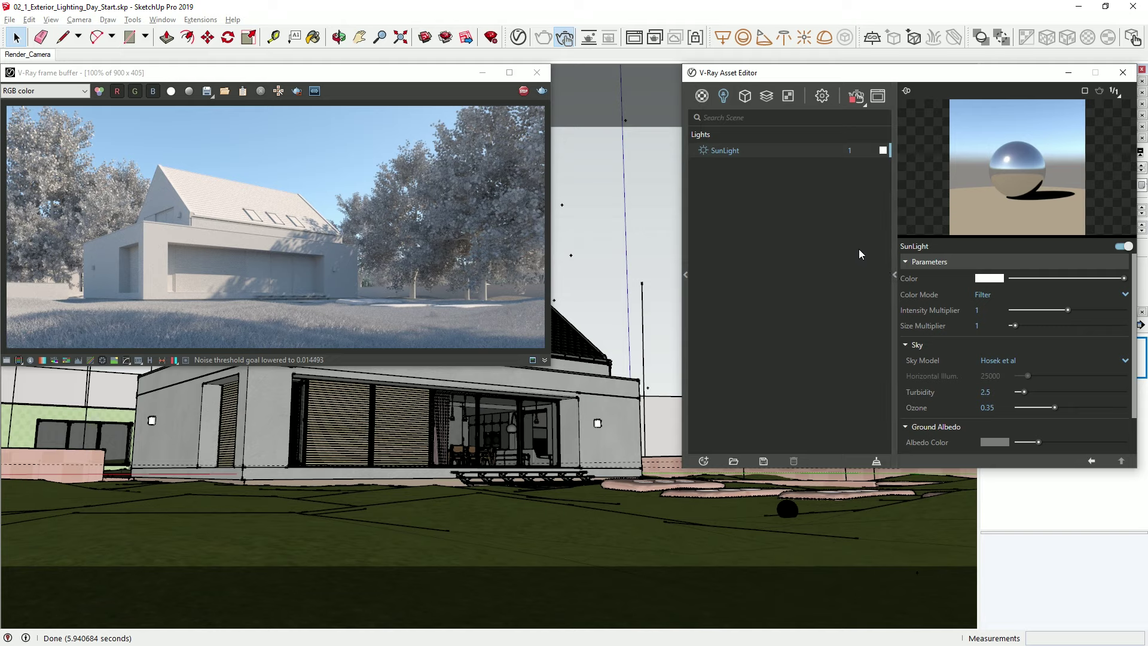
click(298, 93)
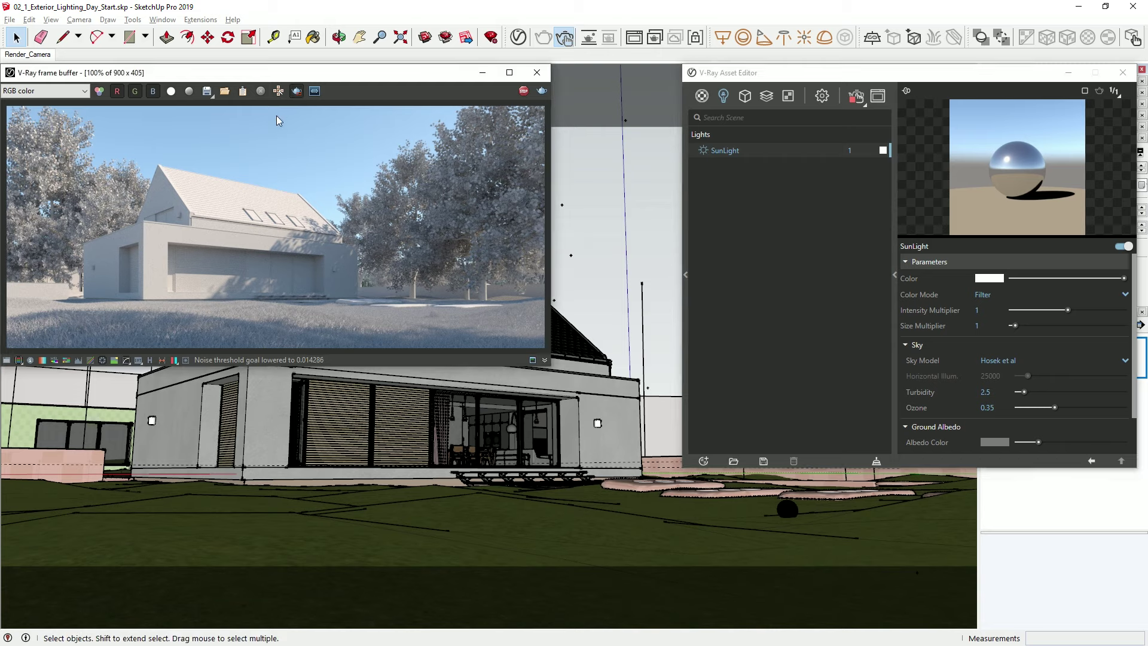
drag(270, 348, 580, 98)
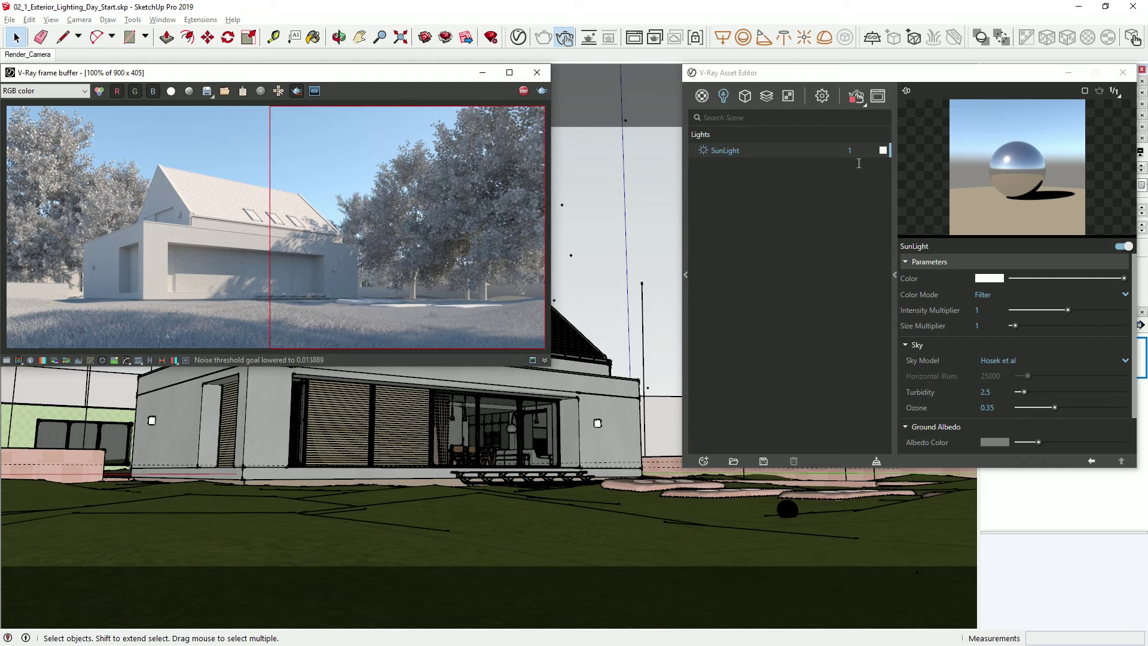
Set the SunLight's Size Multiplier to 15
click(986, 326)
text(5)
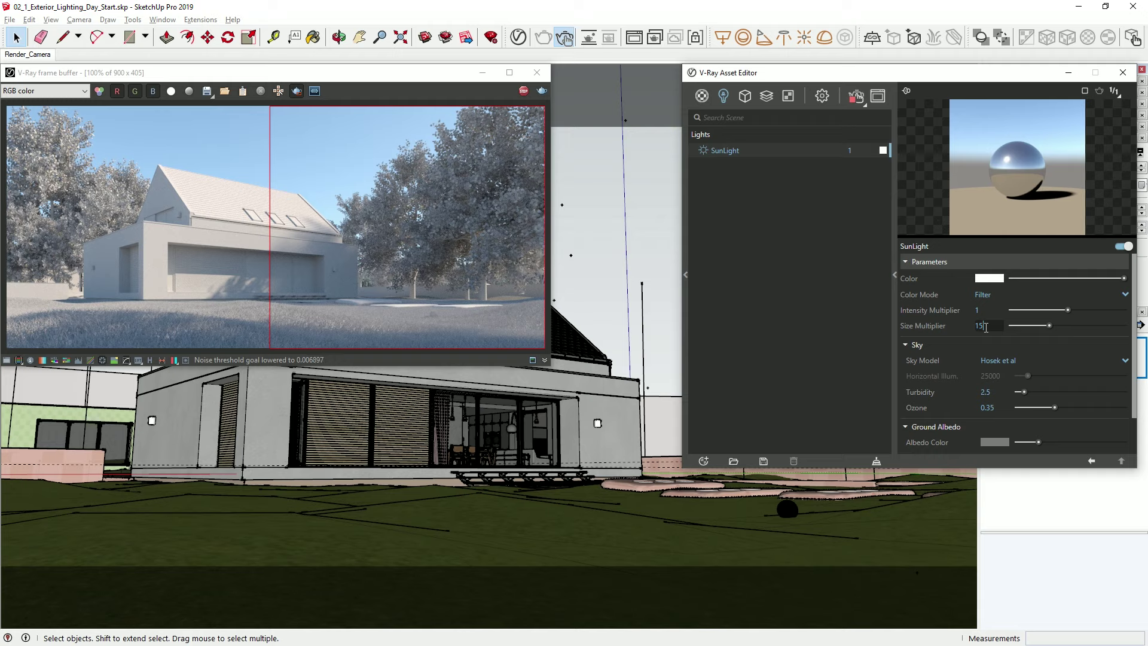
key(Return)
Disable the SunLight and turn off region rendering
click(703, 151)
click(295, 92)
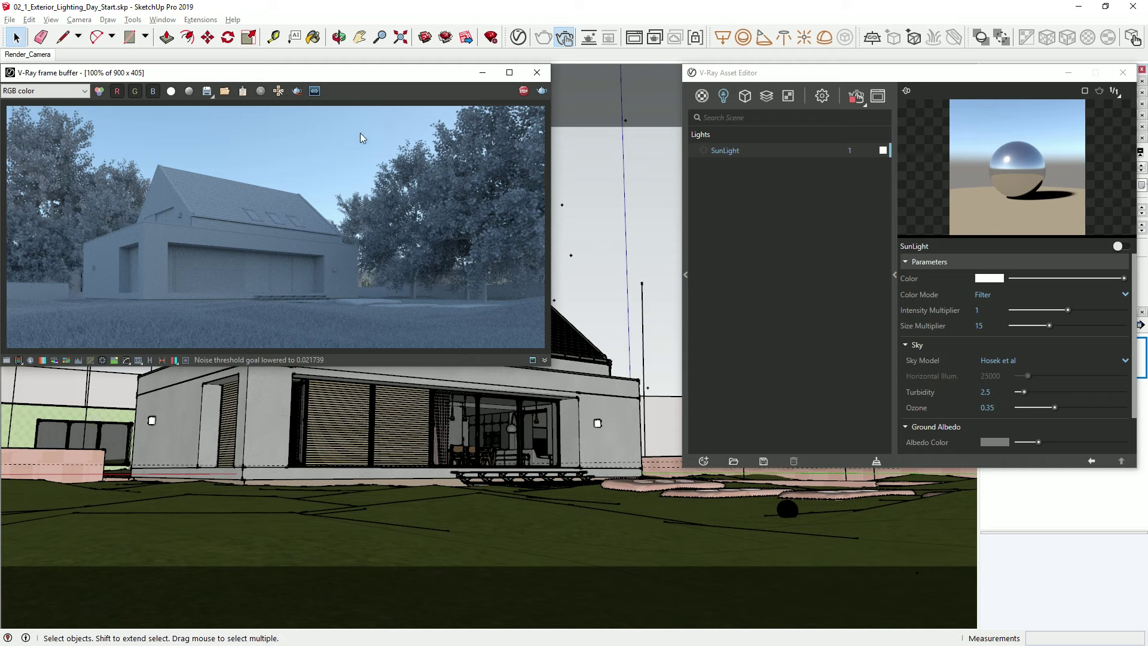
Place a dome light on the lawn in front of the house and enable its Use Transform option
click(823, 40)
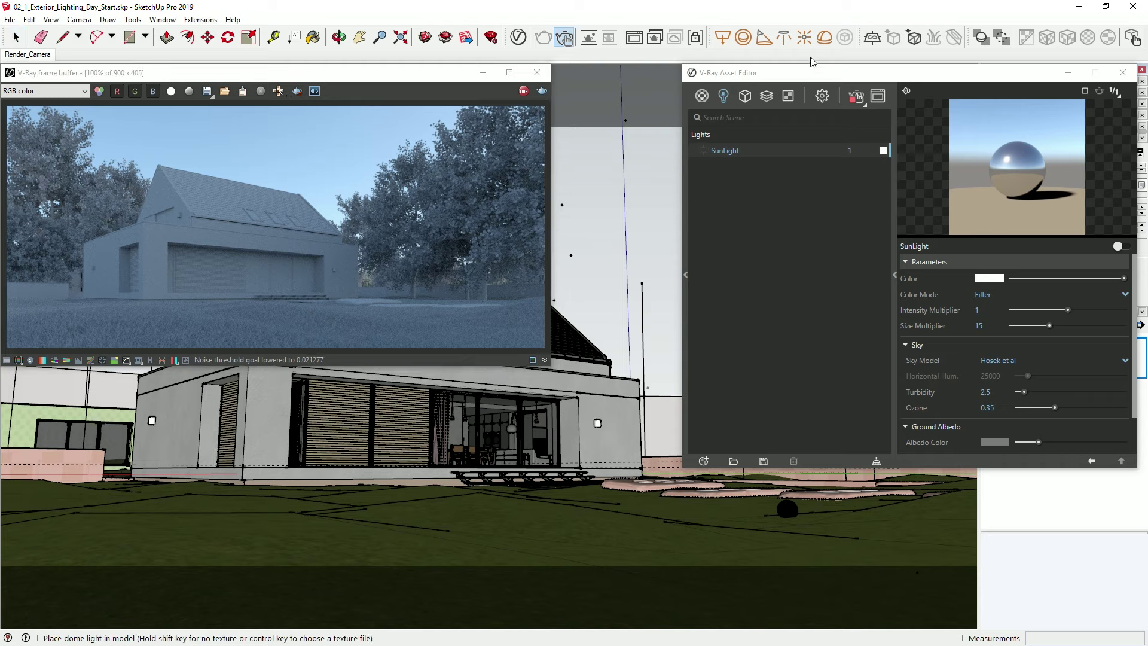
click(677, 556)
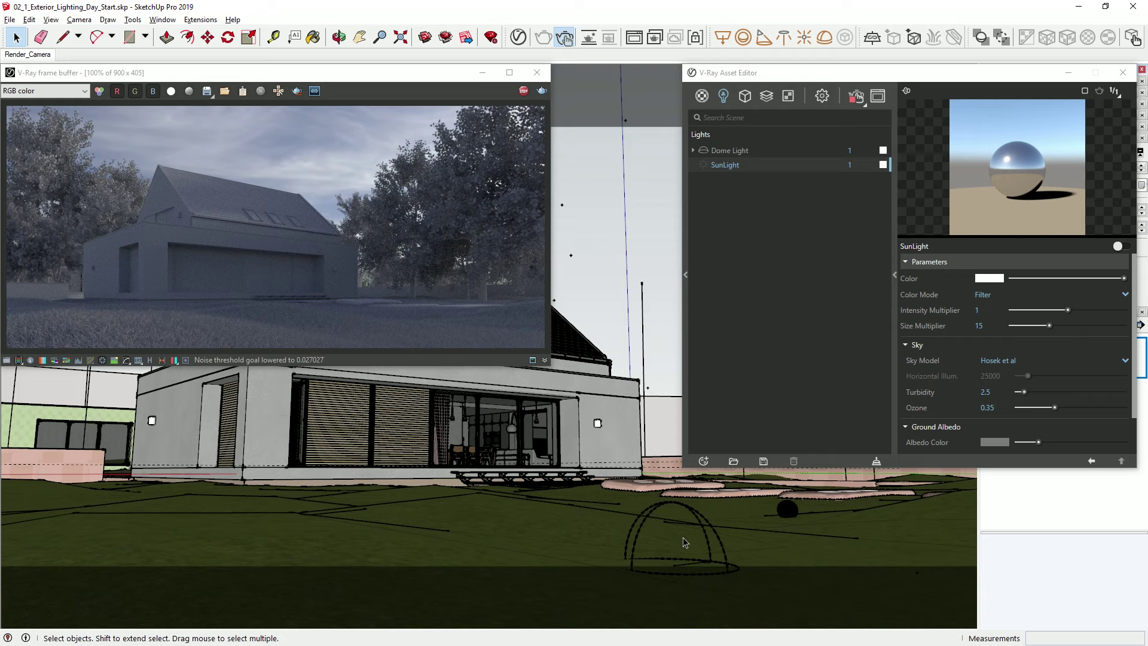
click(740, 151)
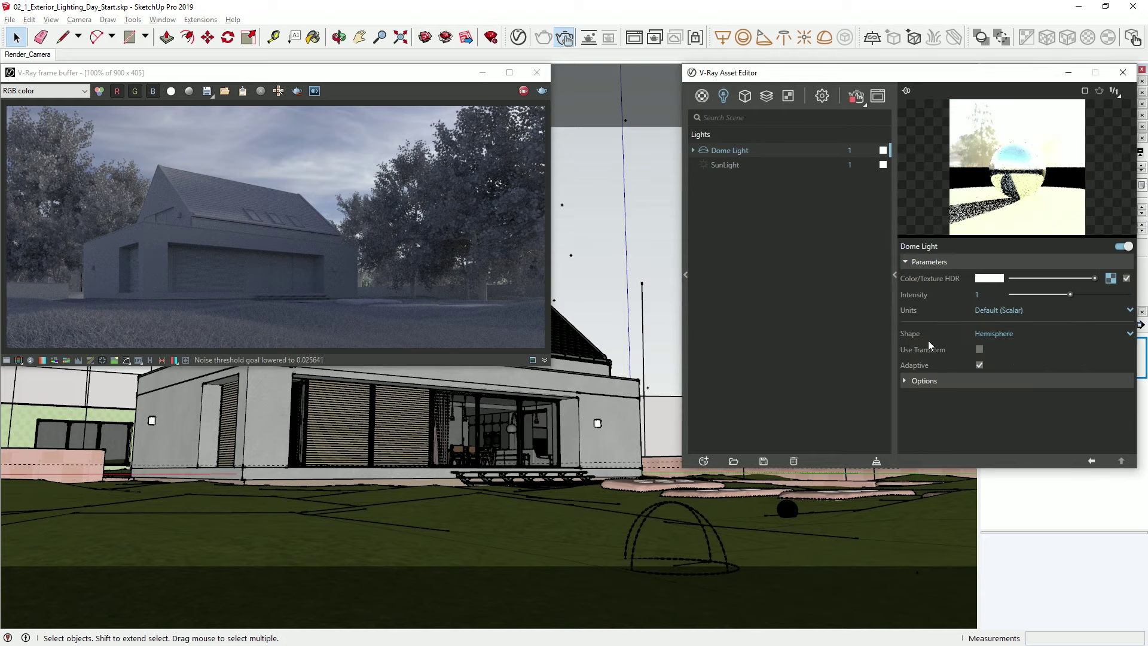
click(979, 351)
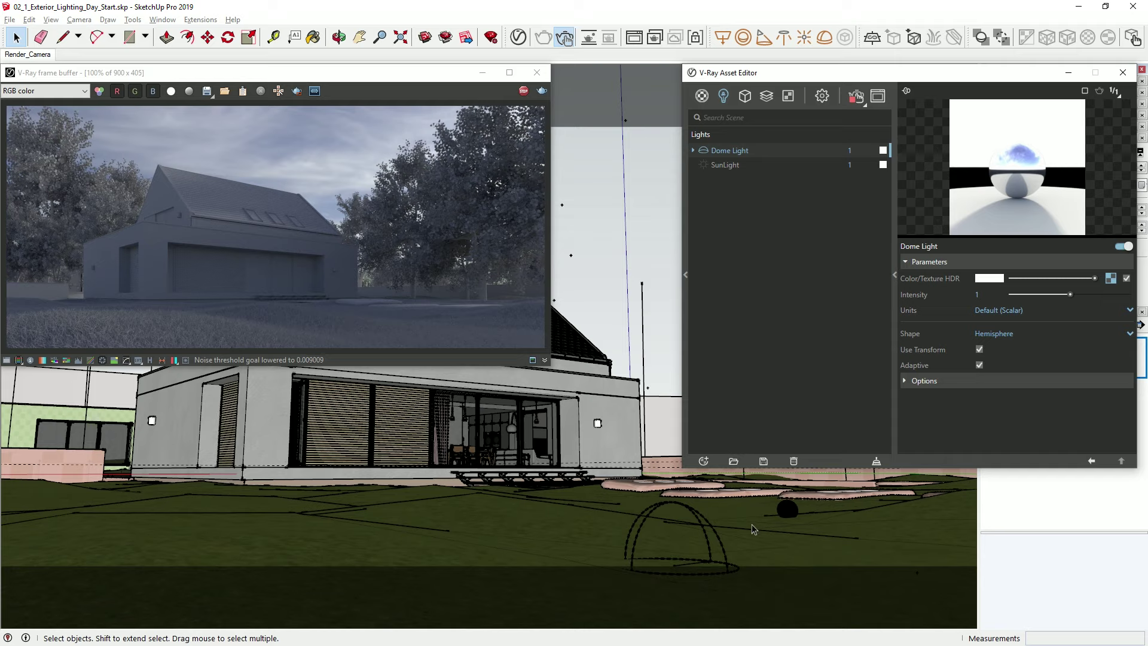
Rotate the dome light 90 degrees horizontally around its base
click(725, 555)
key(q)
click(732, 566)
click(592, 579)
text(90)
key(Return)
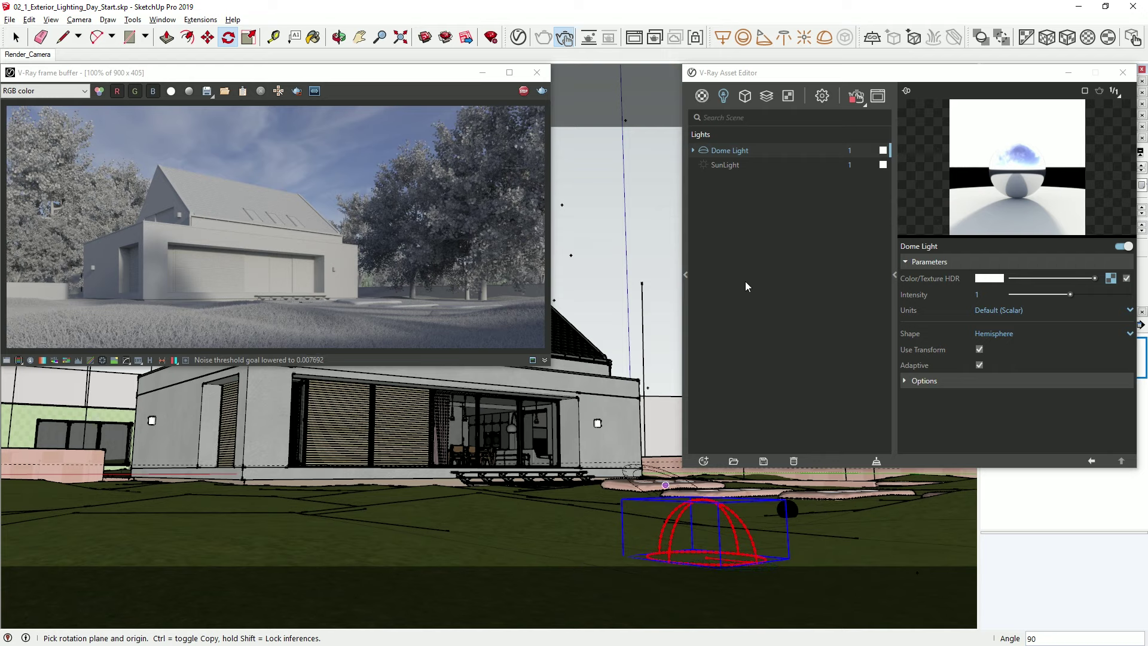
Set the dome light's intensity to 2
double_click(843, 148)
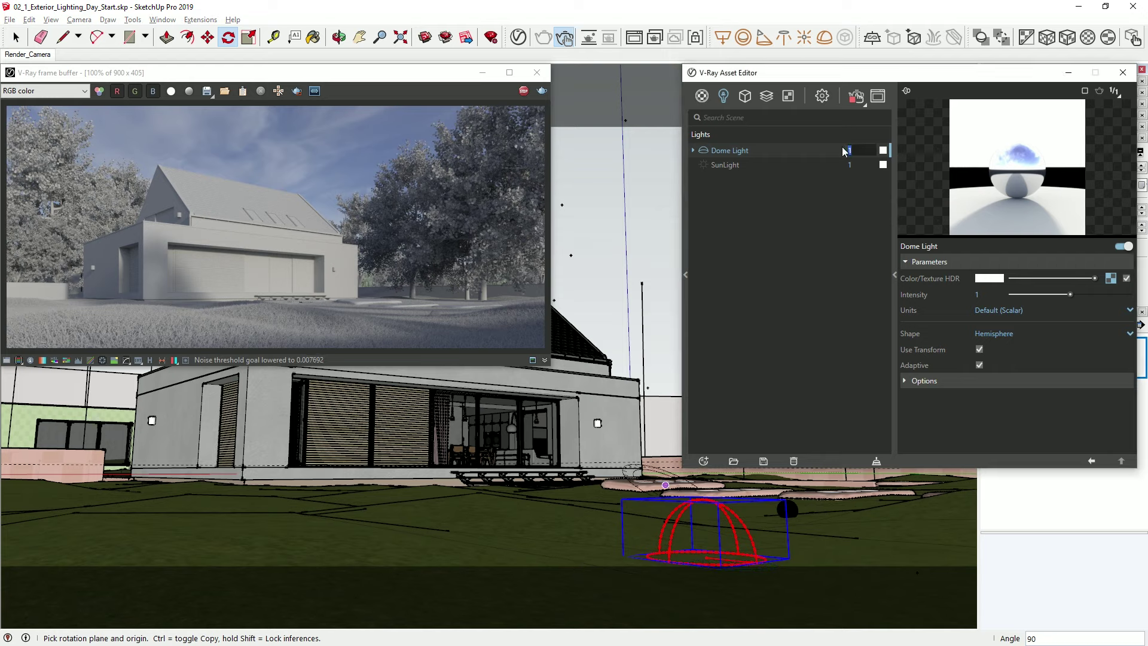
text(2)
key(Return)
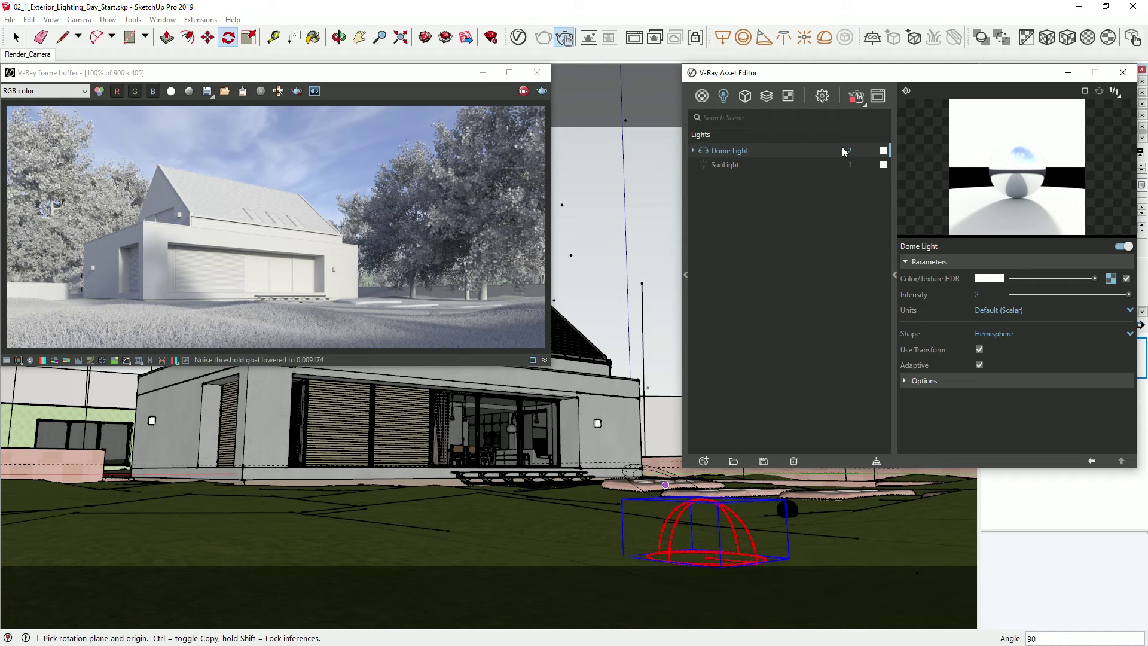
Load spruit_sunrise_4k.hdr from the Assets folder as the dome light's texture
click(1111, 278)
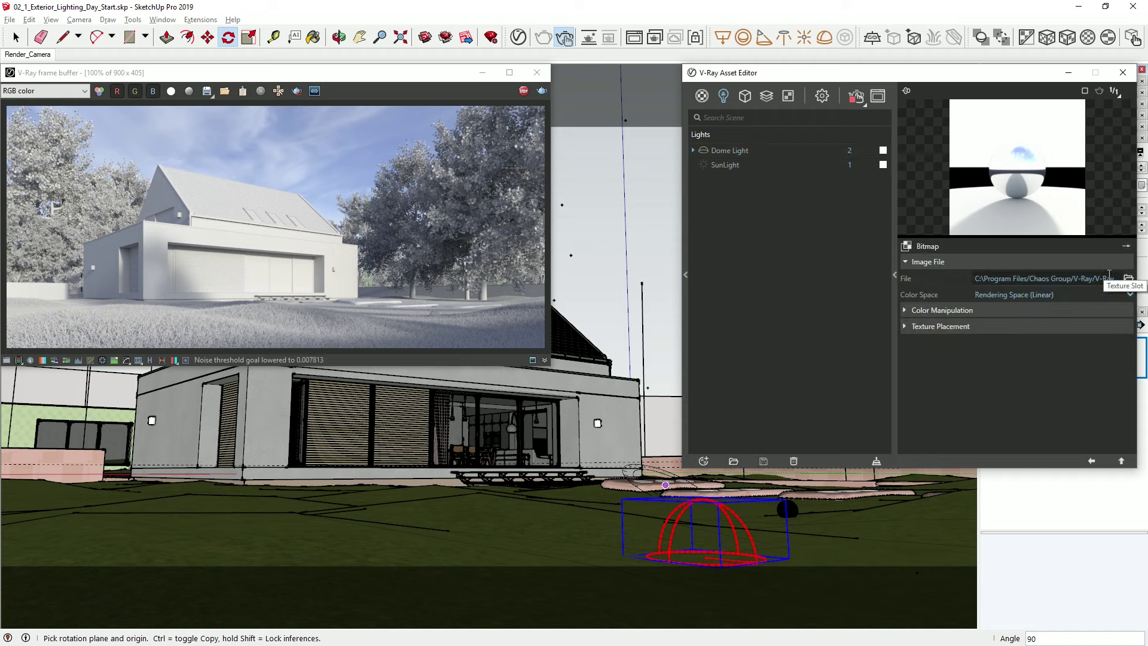
click(1128, 279)
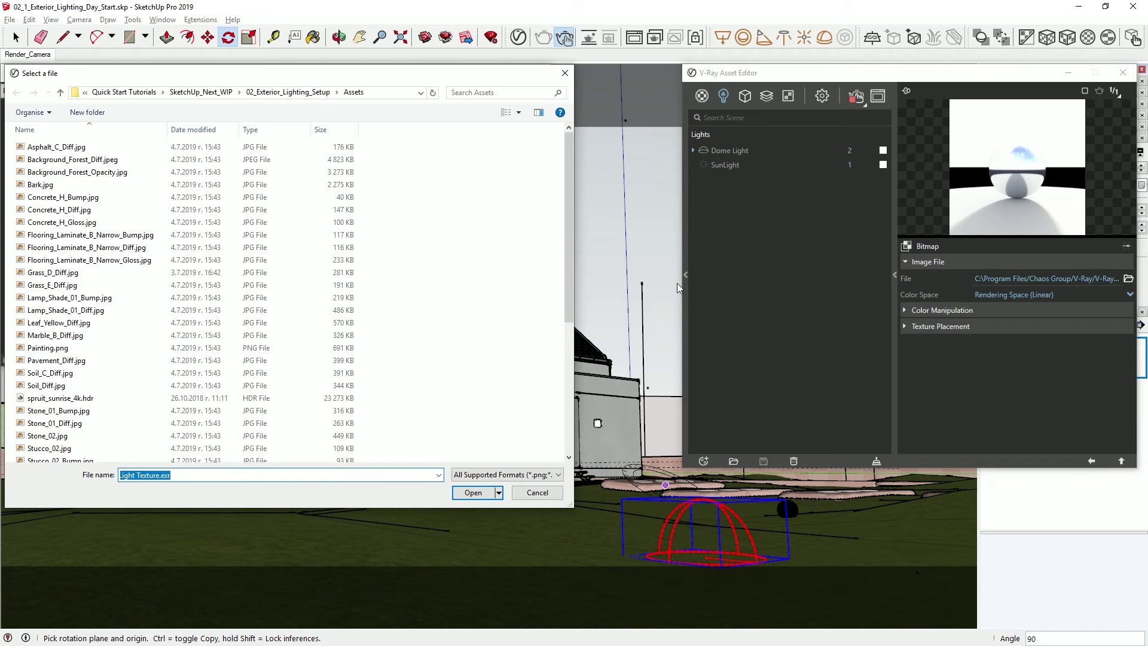
scroll(118, 323, down, 4)
click(110, 254)
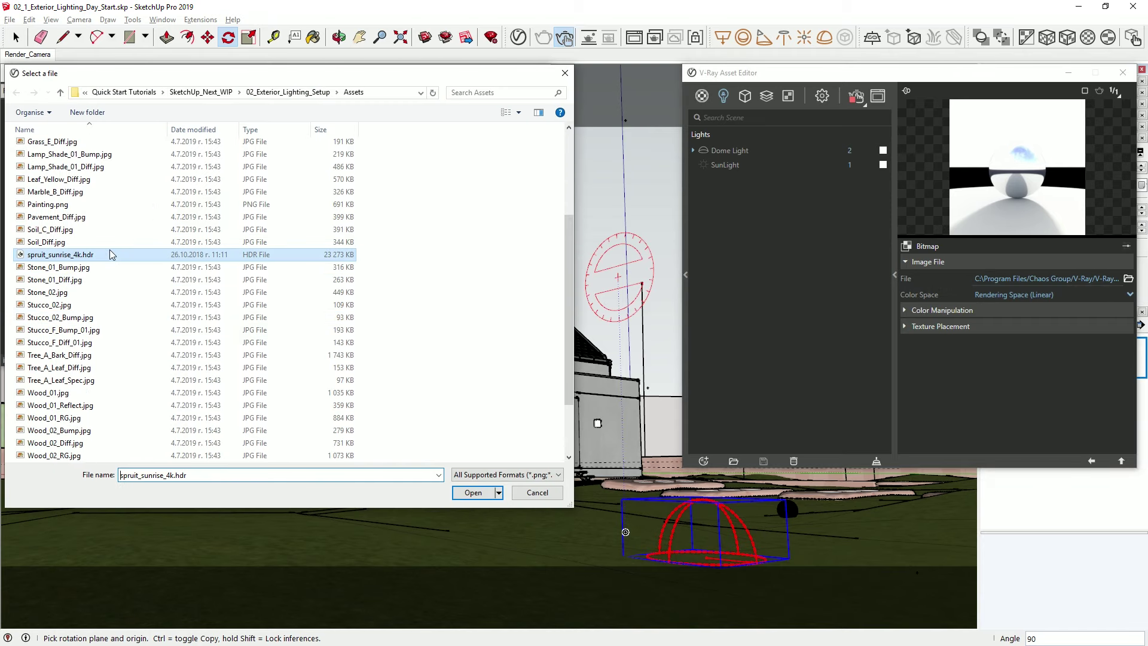
click(473, 492)
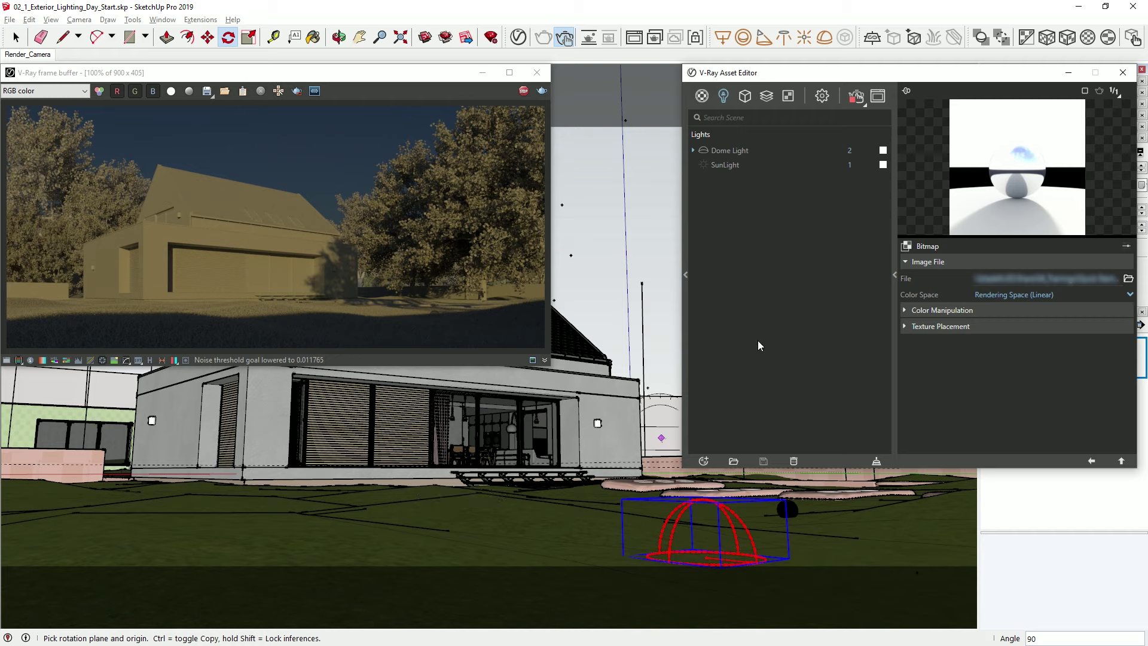
Set the dome light's intensity to 30
click(850, 150)
text(30)
key(Return)
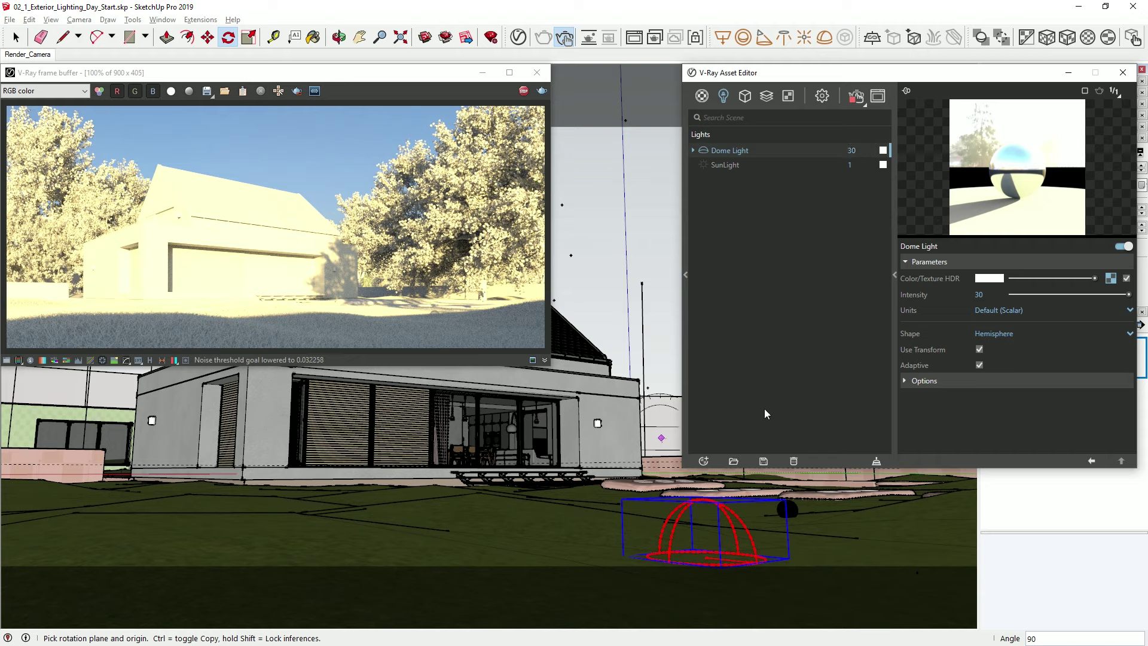
Rotate the dome light about 273 degrees around its base so the sunlight strikes the house from another direction
click(737, 562)
click(594, 564)
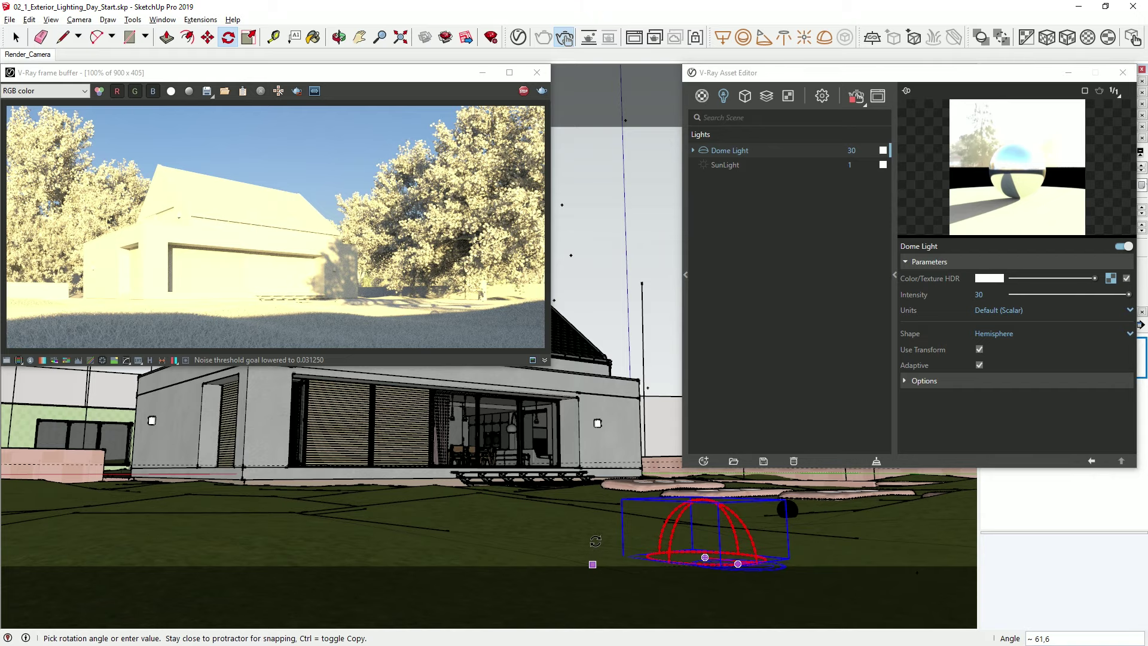
click(598, 538)
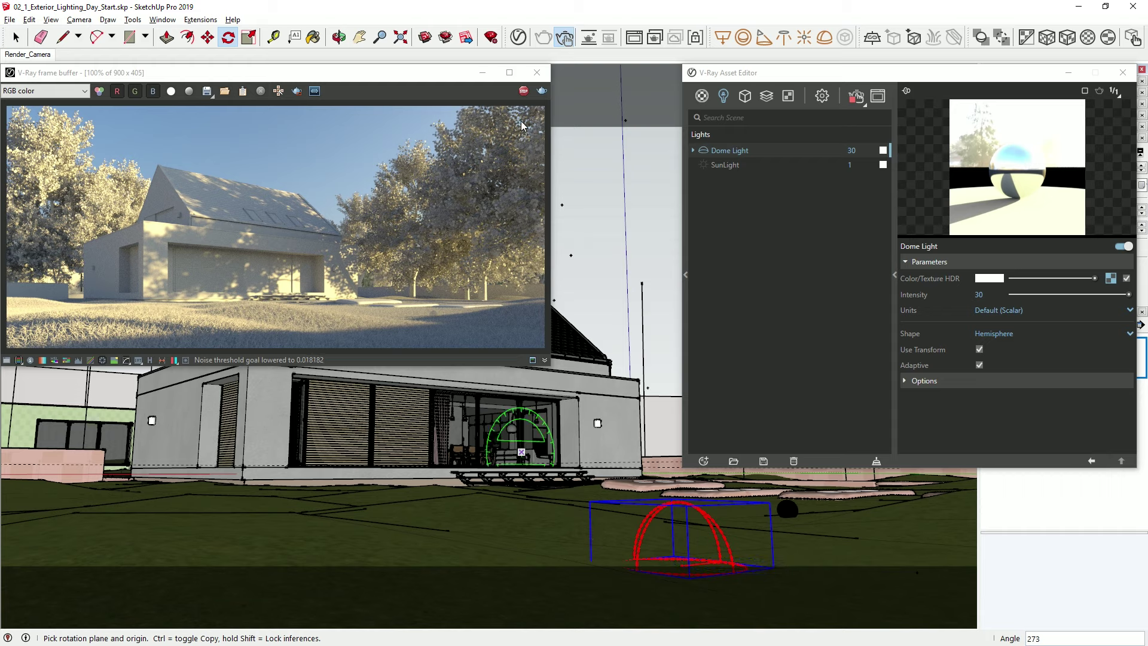
Stop the interactive render and turn off Material Override in the render settings
click(523, 90)
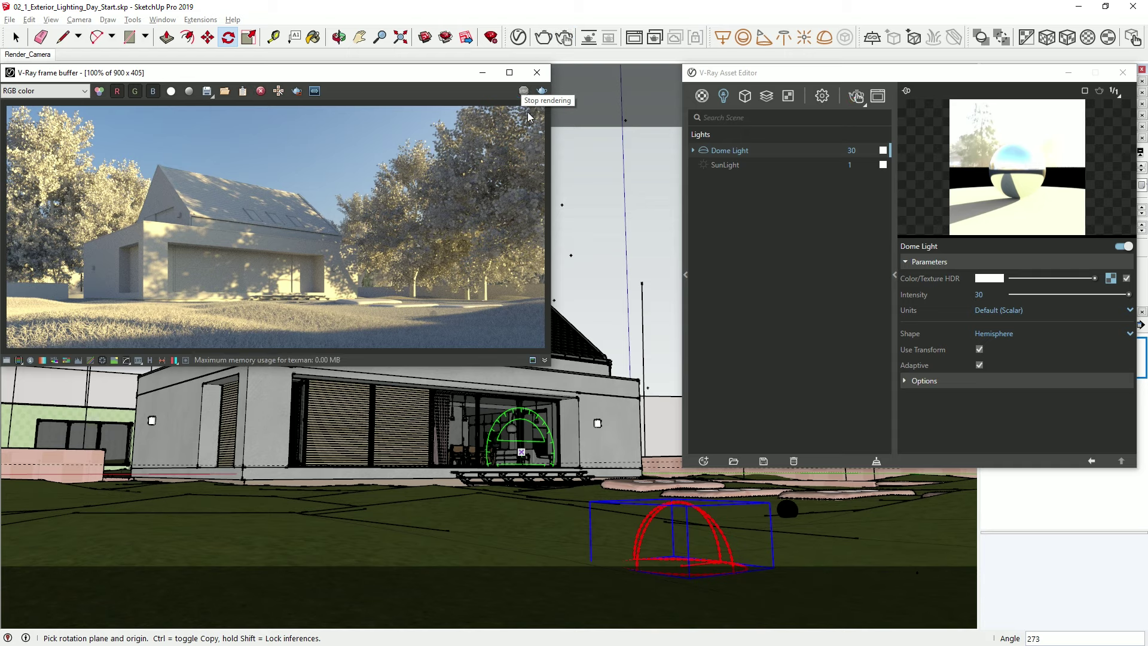
click(822, 97)
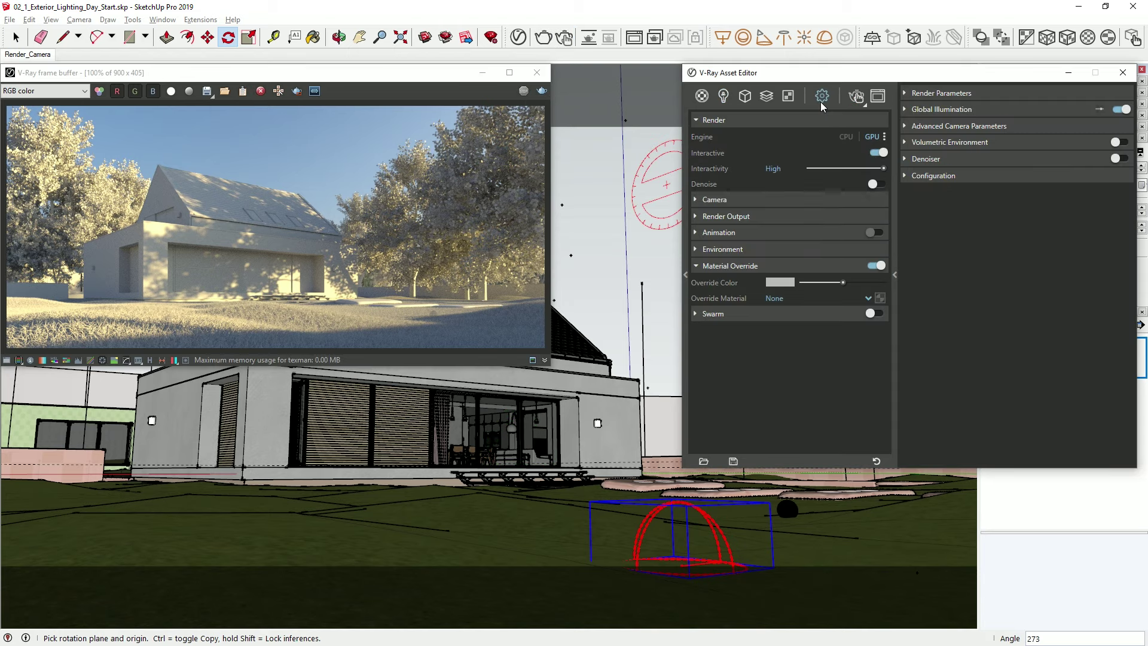
click(870, 264)
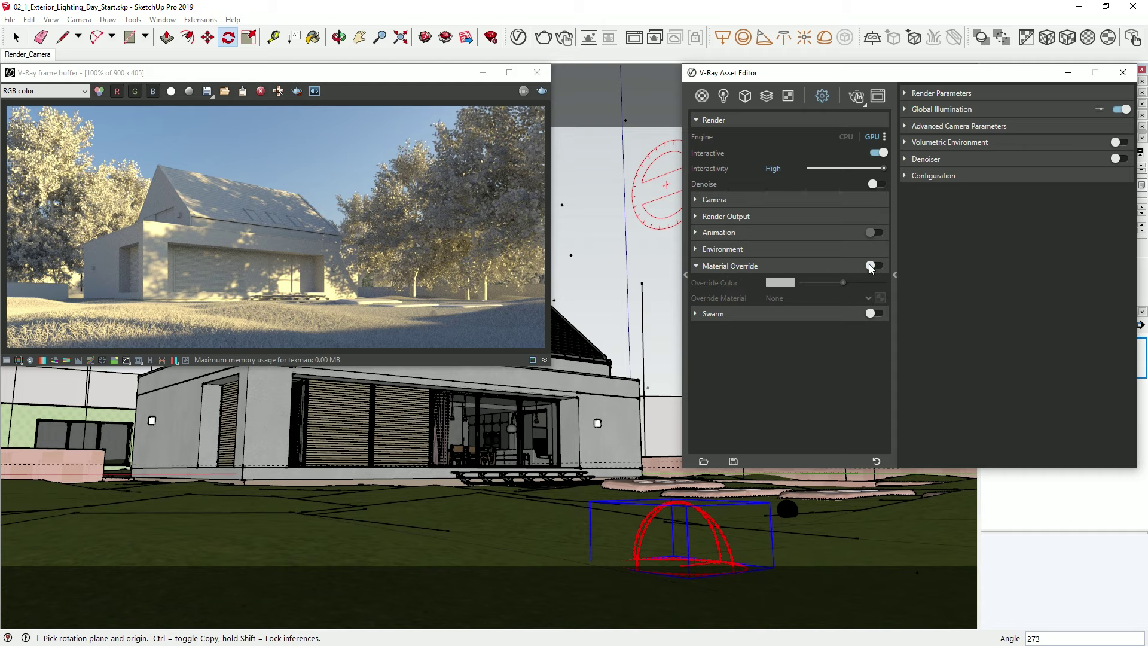
Set the render output image width to 2000 pixels
click(835, 216)
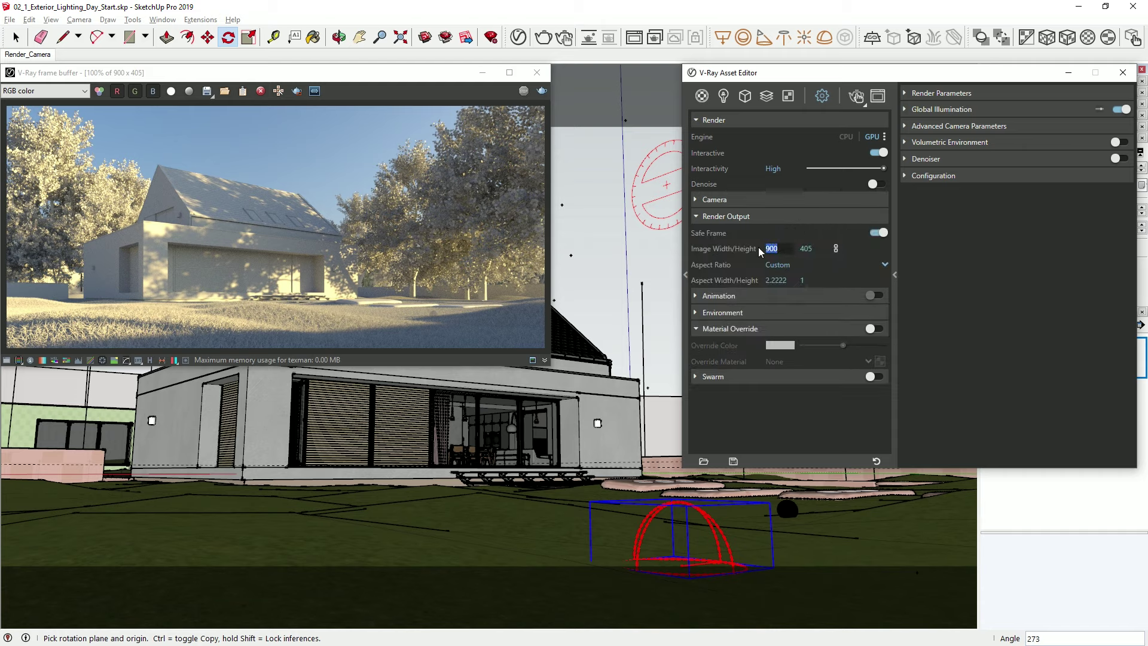
text(2000)
key(Return)
Turn off Interactive and Progressive modes, and render the final image
click(871, 152)
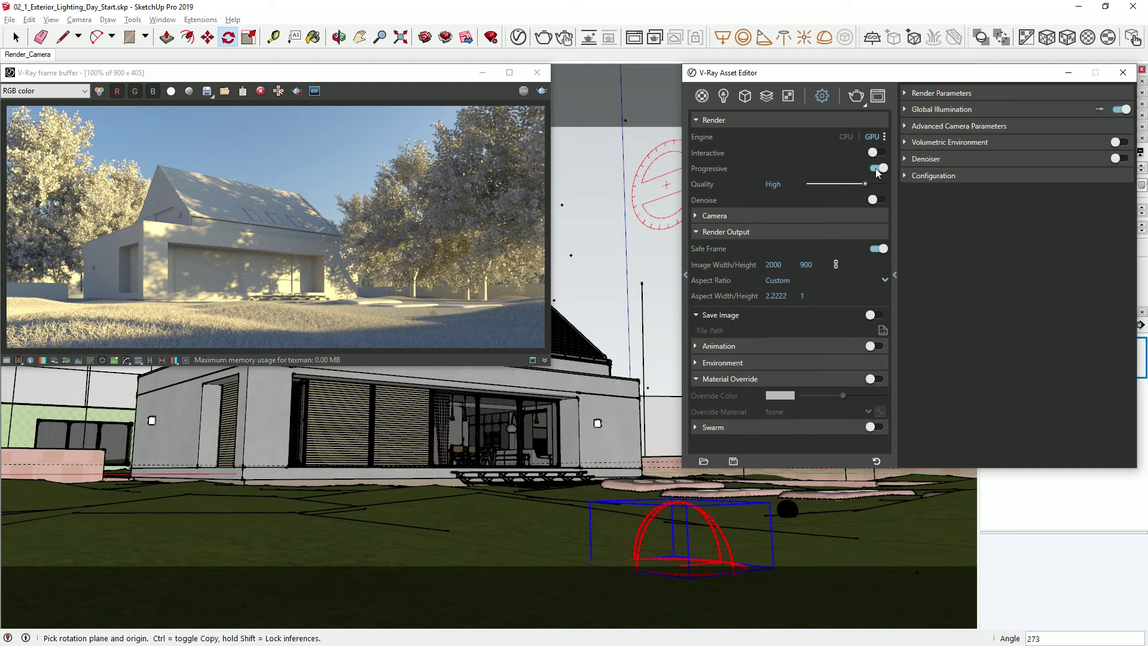
click(877, 170)
click(857, 95)
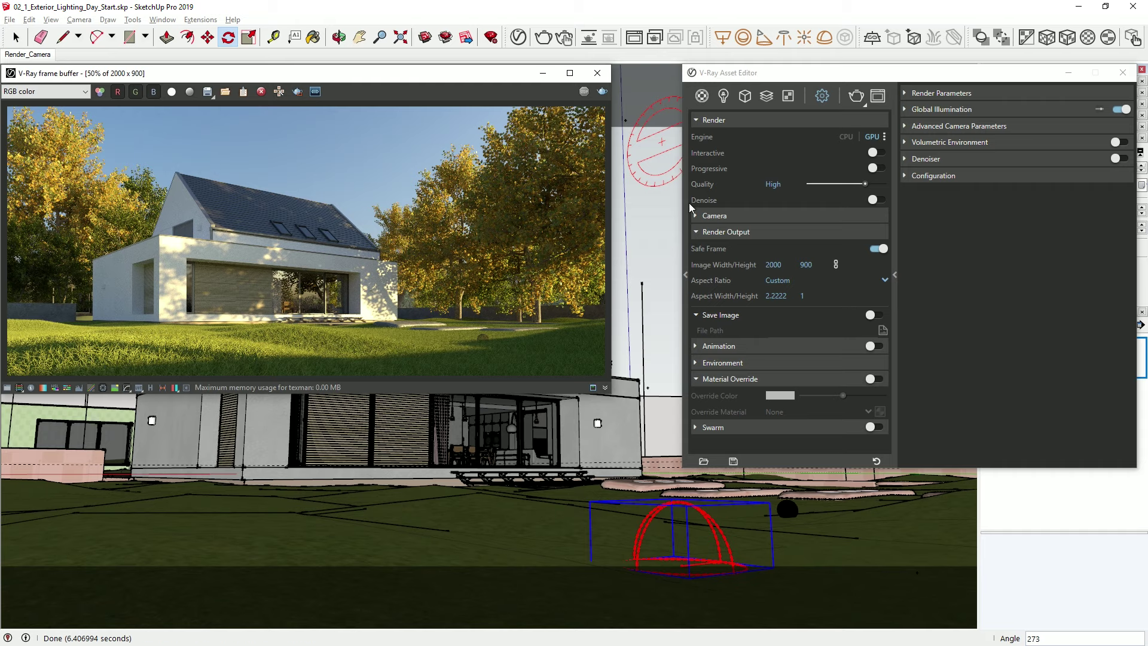
Open the save dialog for the finished render and close it without saving
click(208, 92)
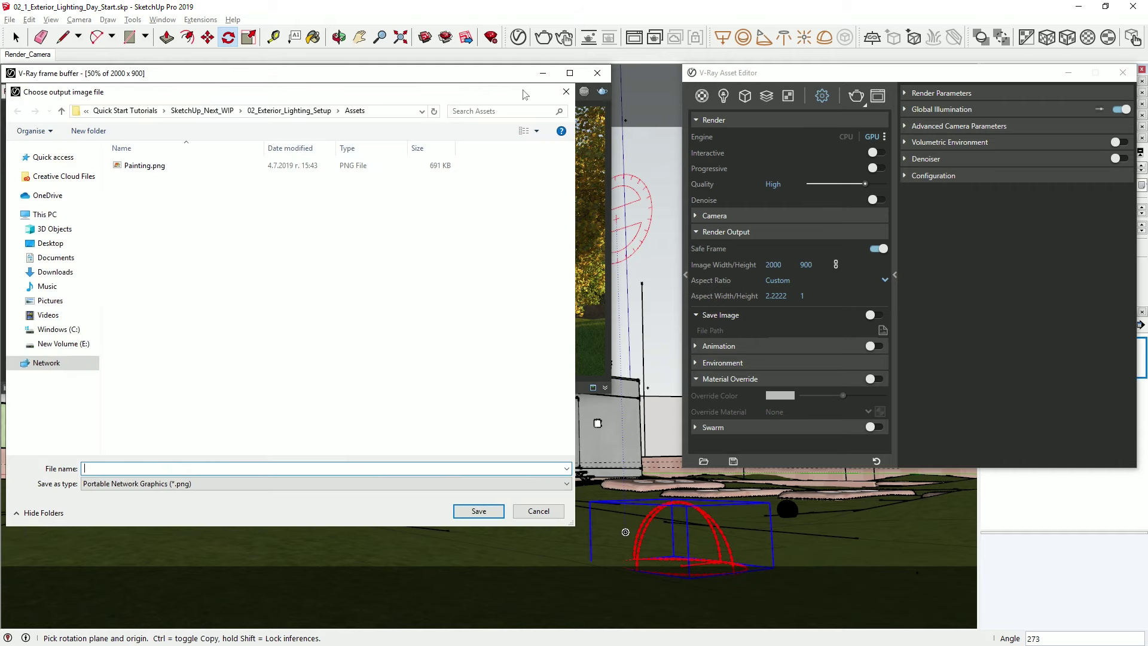
click(565, 91)
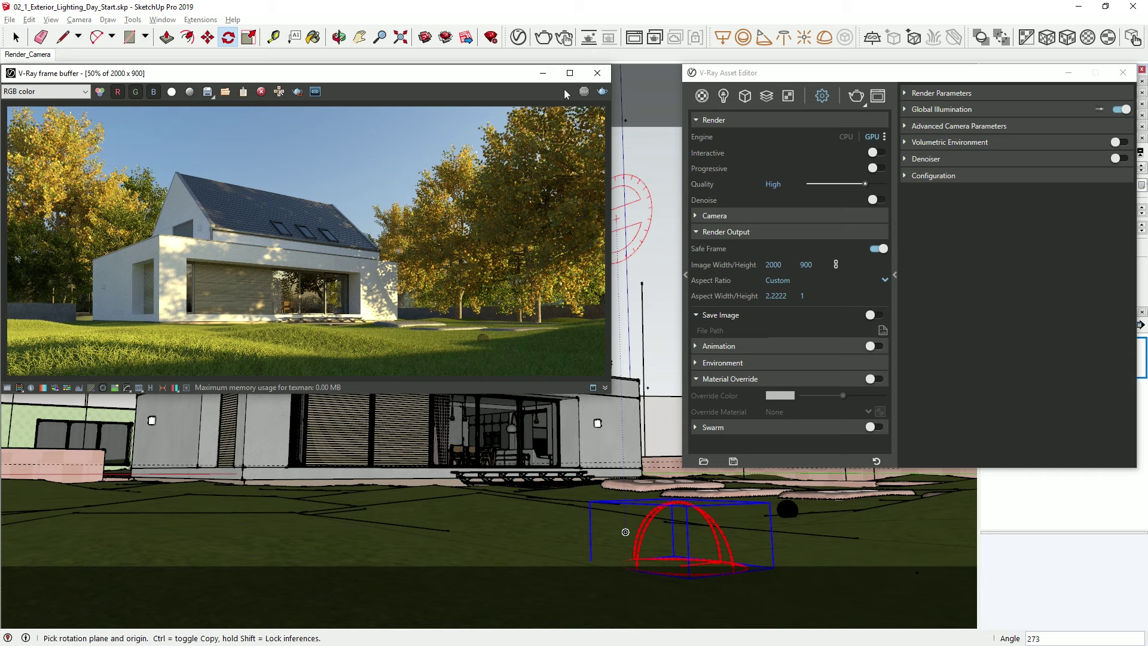